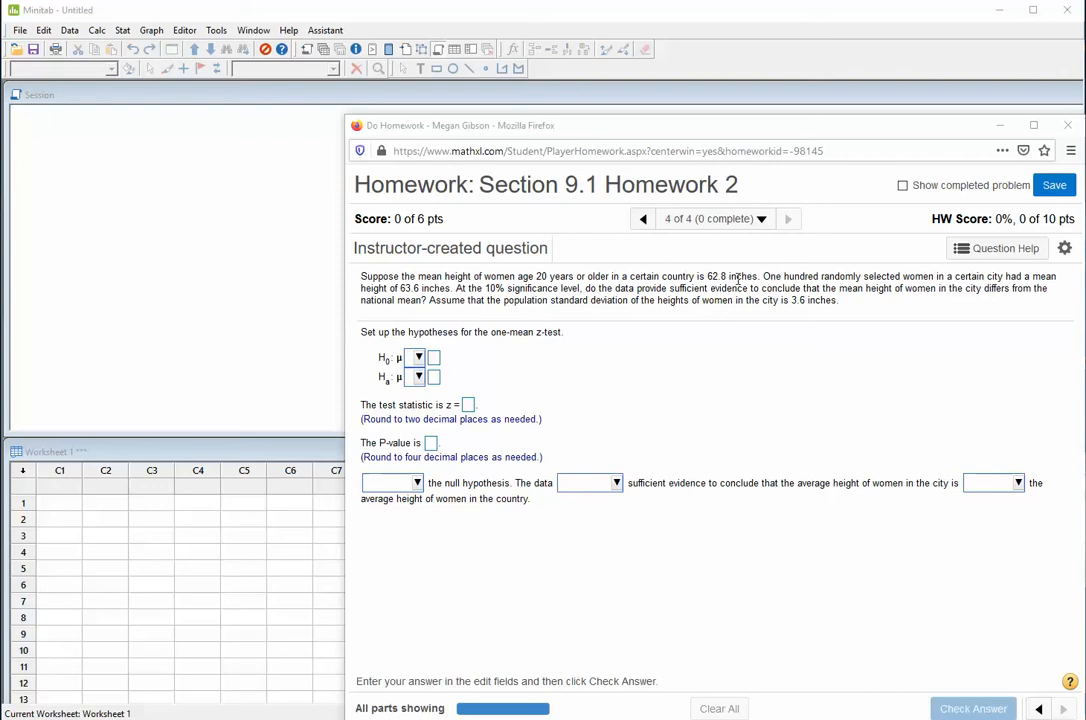
# - Set up the homework hypotheses as H0: μ = 62.8 and Ha: μ ≠ 62.8
pyautogui.click(418, 380)
pyautogui.click(427, 443)
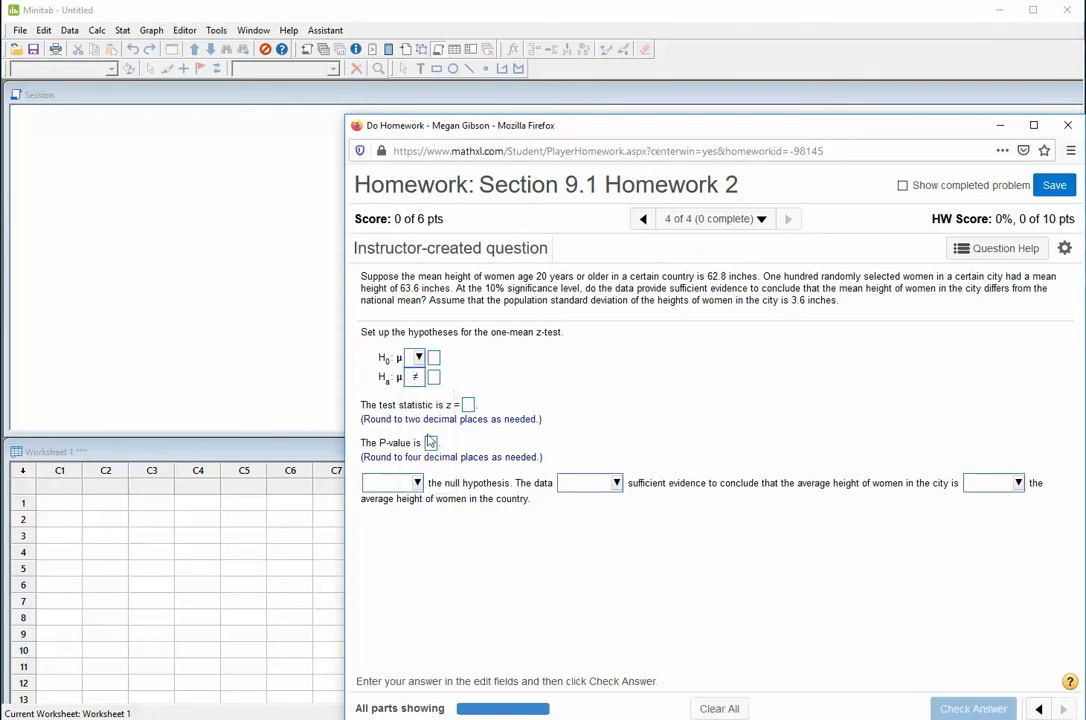
pyautogui.click(434, 379)
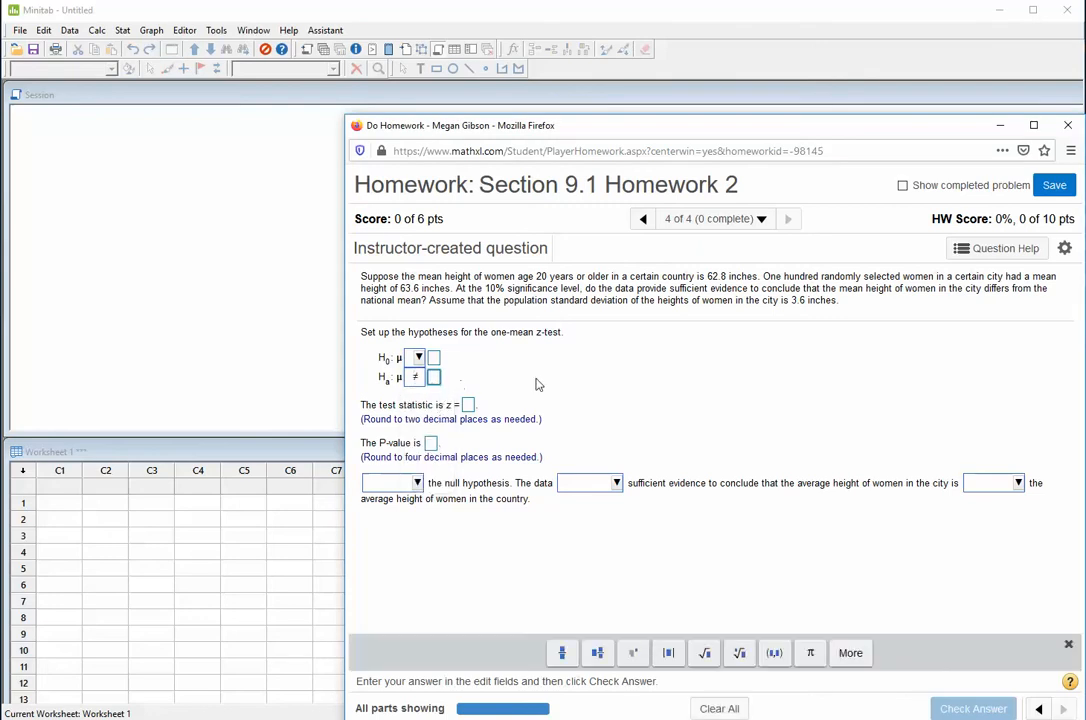
pyautogui.write('62.8')
pyautogui.click(421, 362)
pyautogui.click(427, 460)
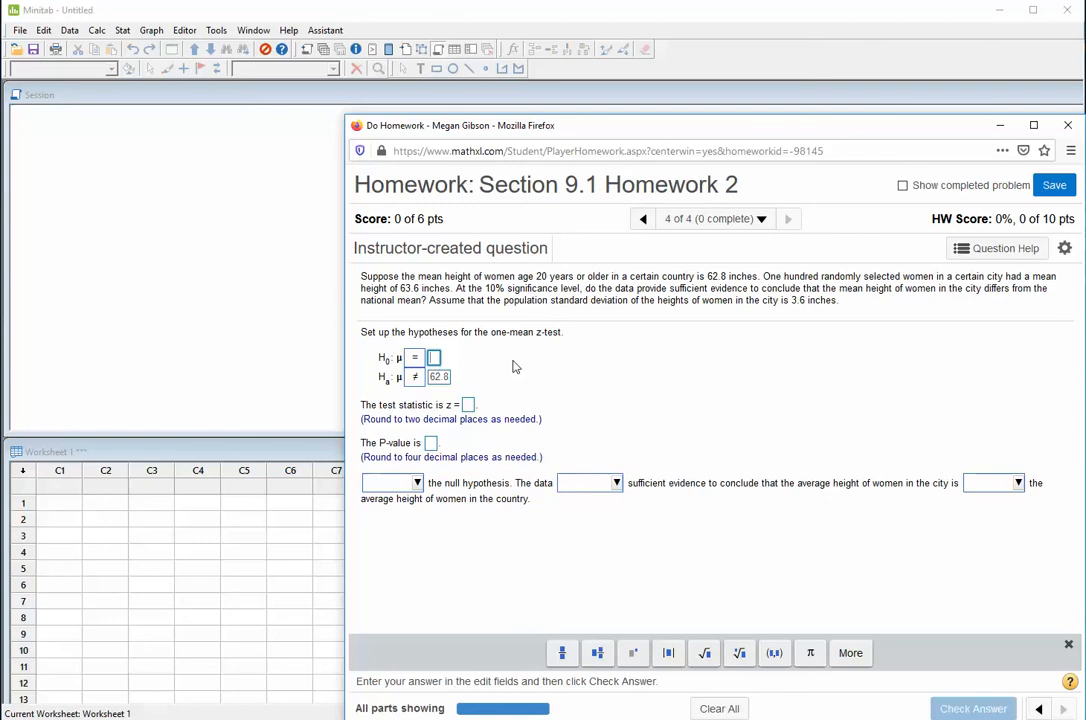
pyautogui.write('62.8')
# - Switch to Minitab and start a 1-Sample Z analysis using summarized data
pyautogui.moveTo(483, 128); pyautogui.dragTo(1085, 133)
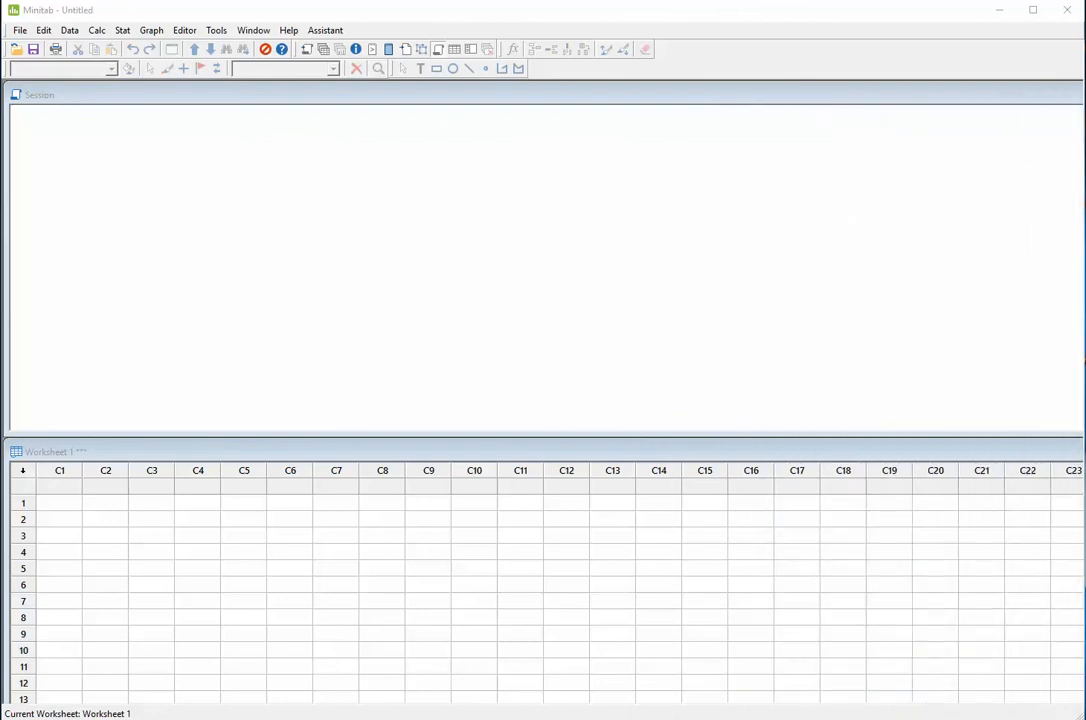
pyautogui.click(123, 31)
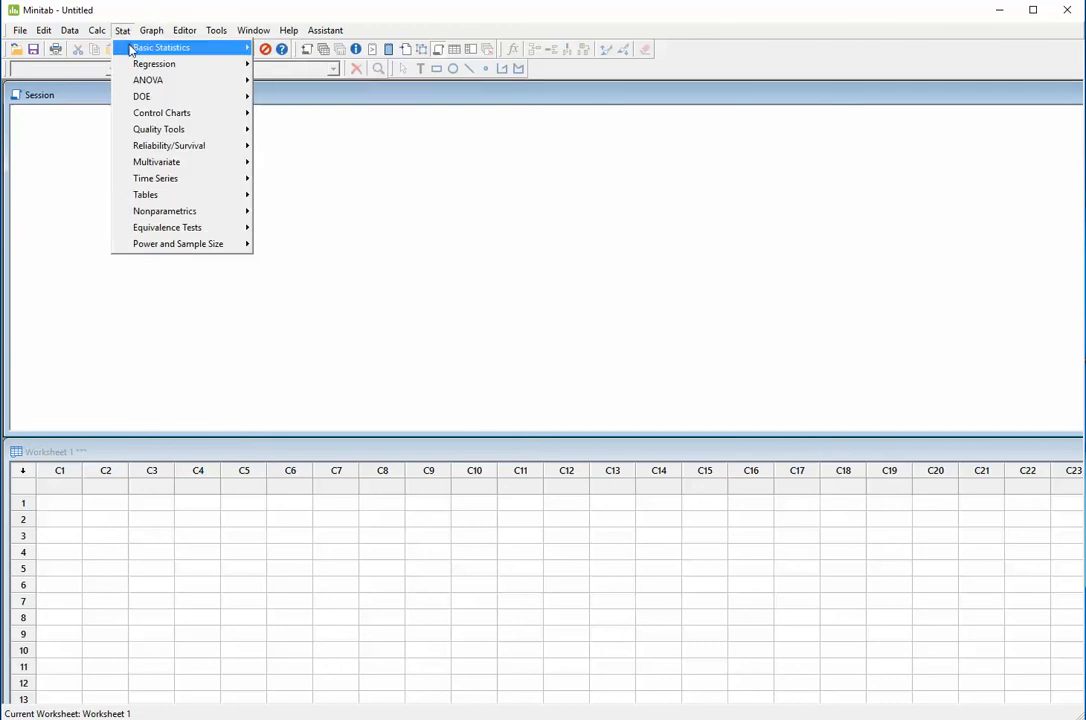
pyautogui.moveTo(135, 48)
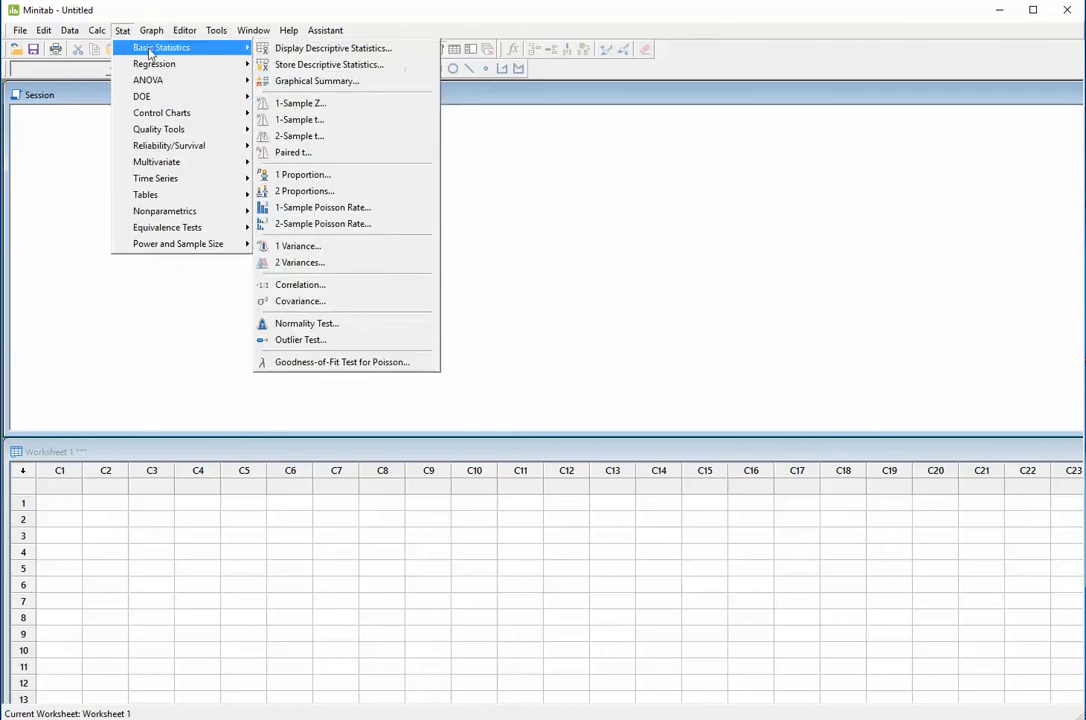
pyautogui.click(320, 105)
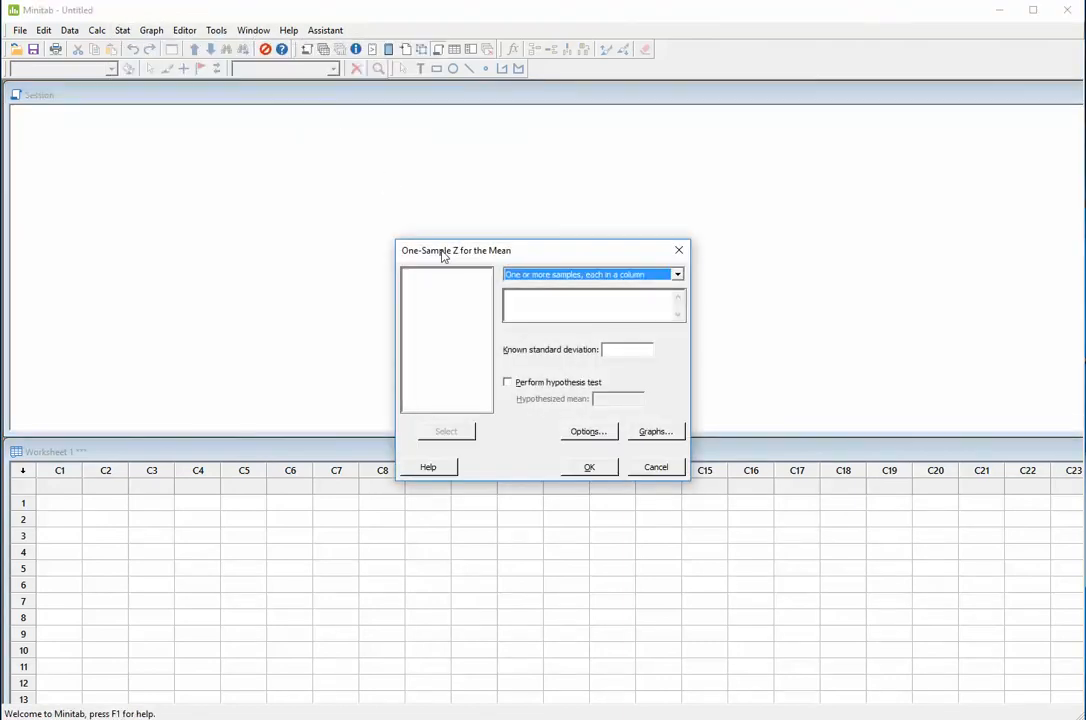
pyautogui.click(580, 276)
pyautogui.click(572, 298)
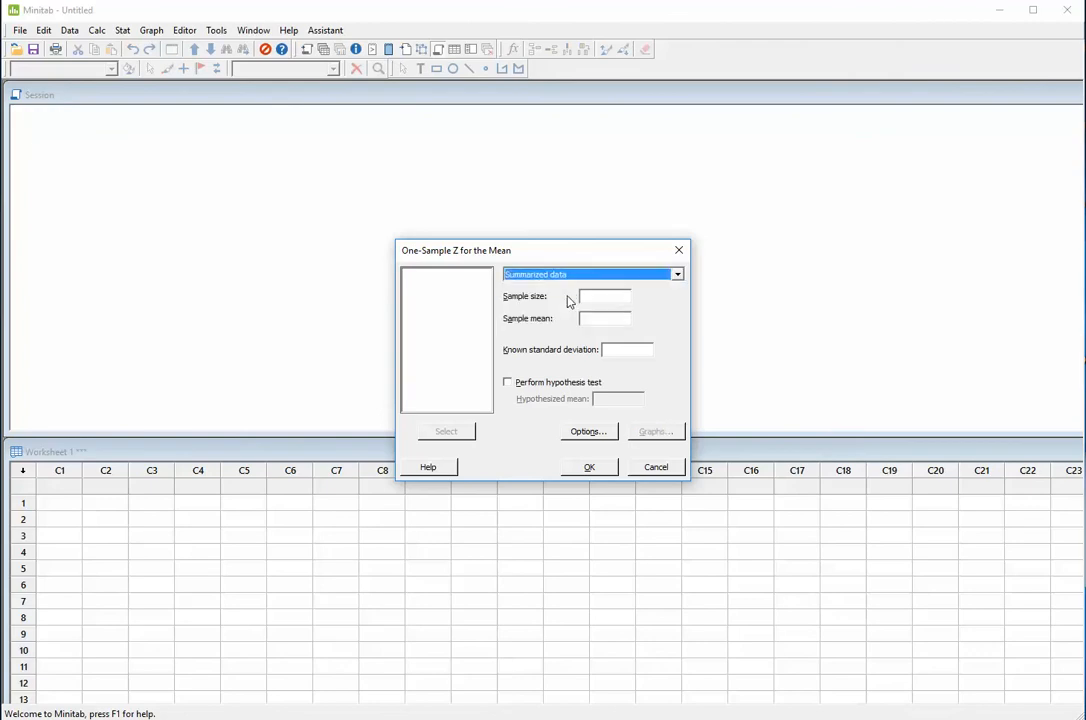
# - Enter a sample size of 100, a sample mean of 63.6 and a known standard deviation of 3.6
pyautogui.click(596, 296)
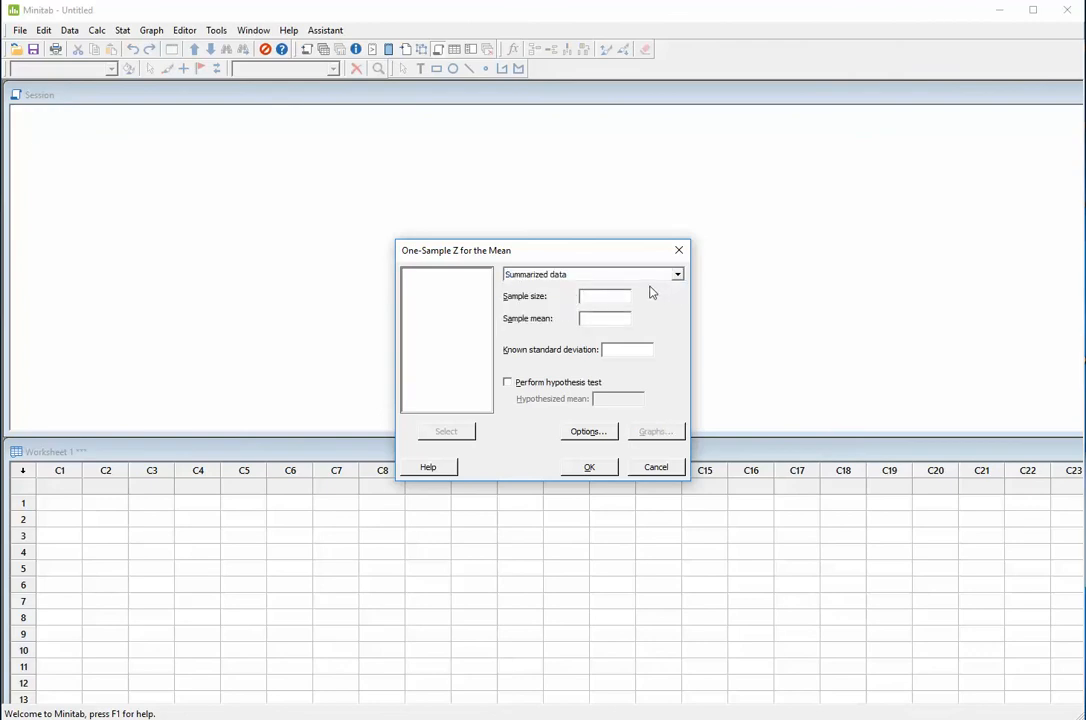
pyautogui.write('100')
pyautogui.write('63.6')
pyautogui.click(615, 350)
pyautogui.write('3.6')
# - Enable the hypothesis test with a hypothesized mean of 62.8
pyautogui.click(508, 383)
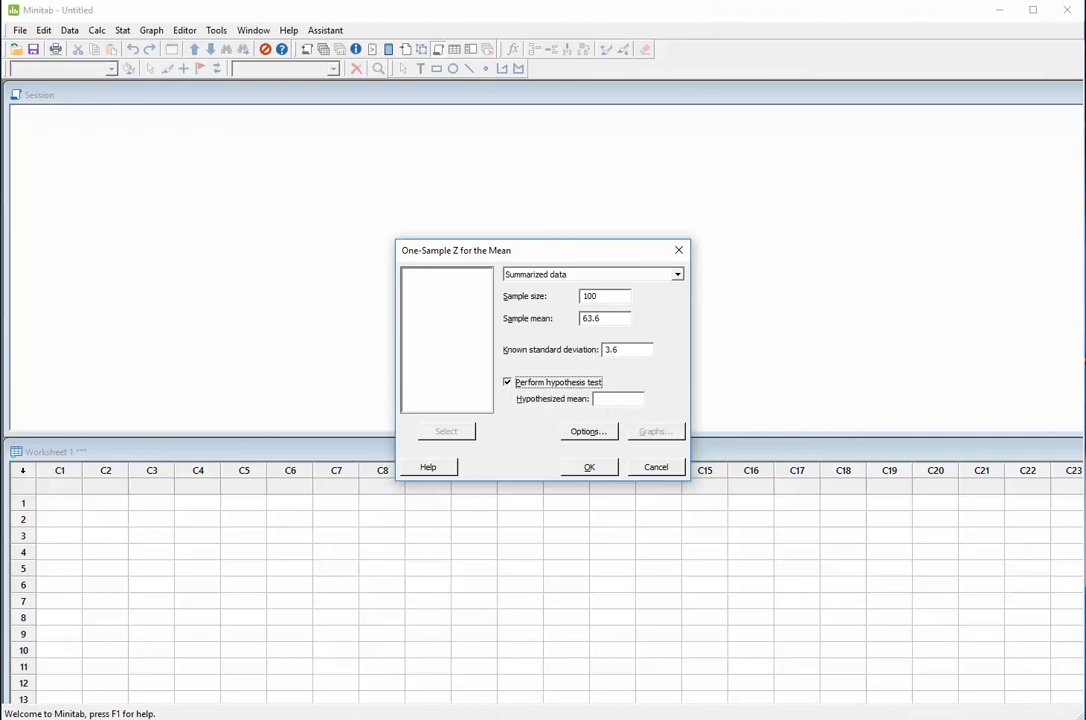
pyautogui.moveTo(1085, 121); pyautogui.dragTo(1012, 124)
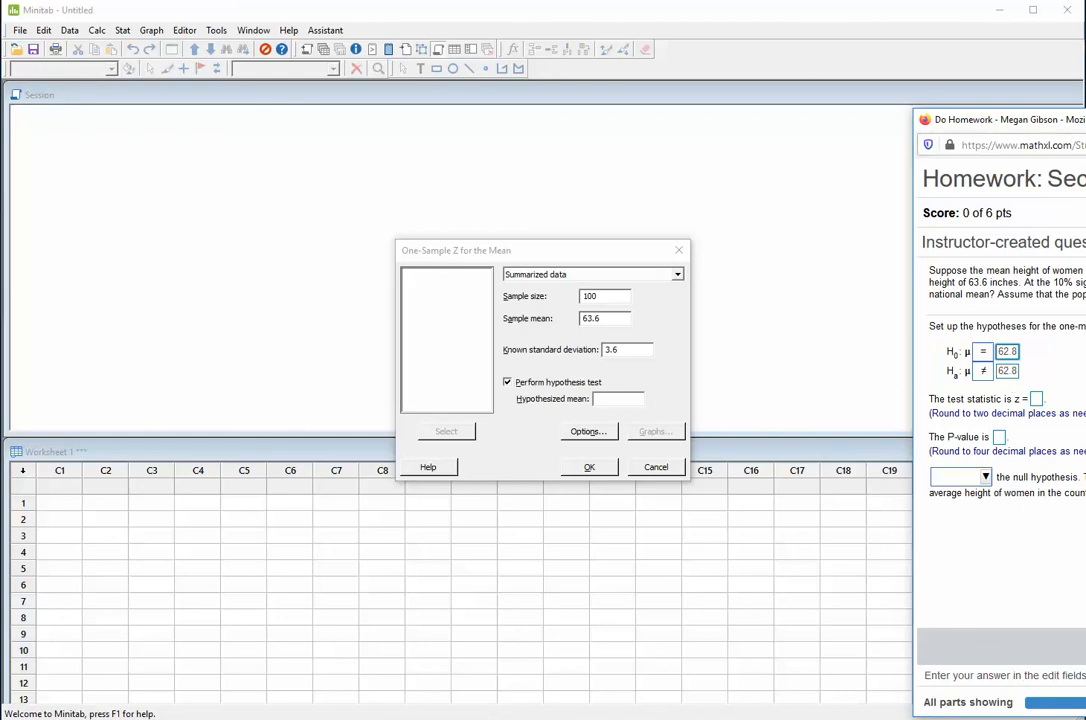
pyautogui.click(625, 396)
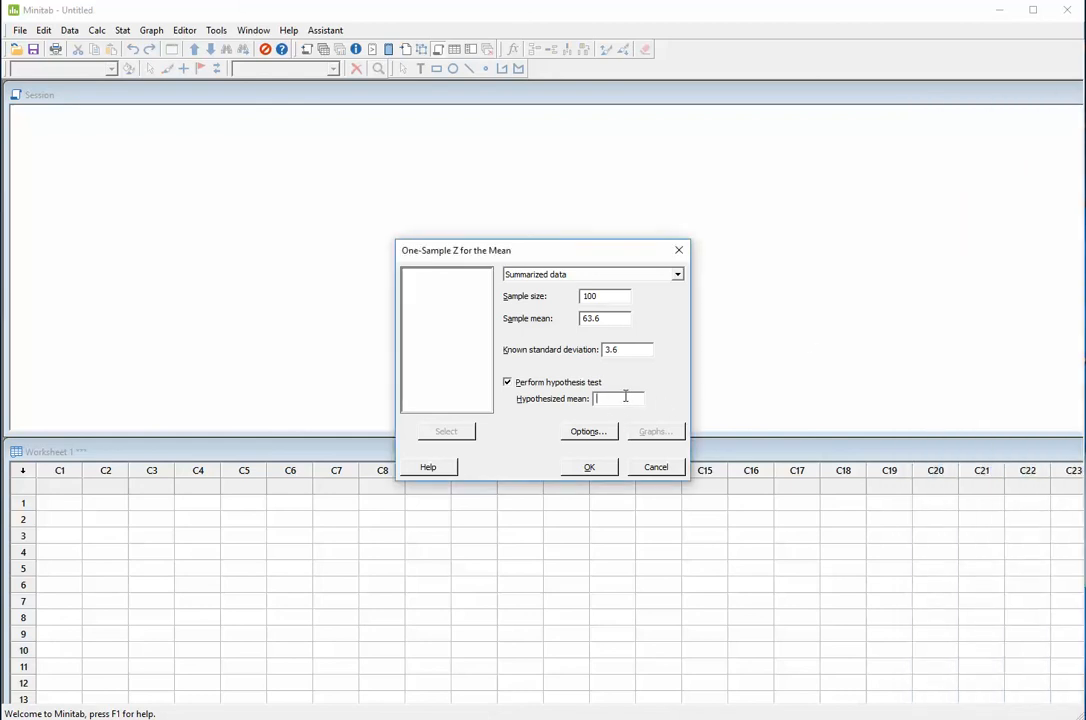
pyautogui.write('62.8')
# - Check the test options against the homework's Ha, accept the "Mean ≠ hypothesized mean" alternative and run the One-Sample Z test
pyautogui.click(597, 431)
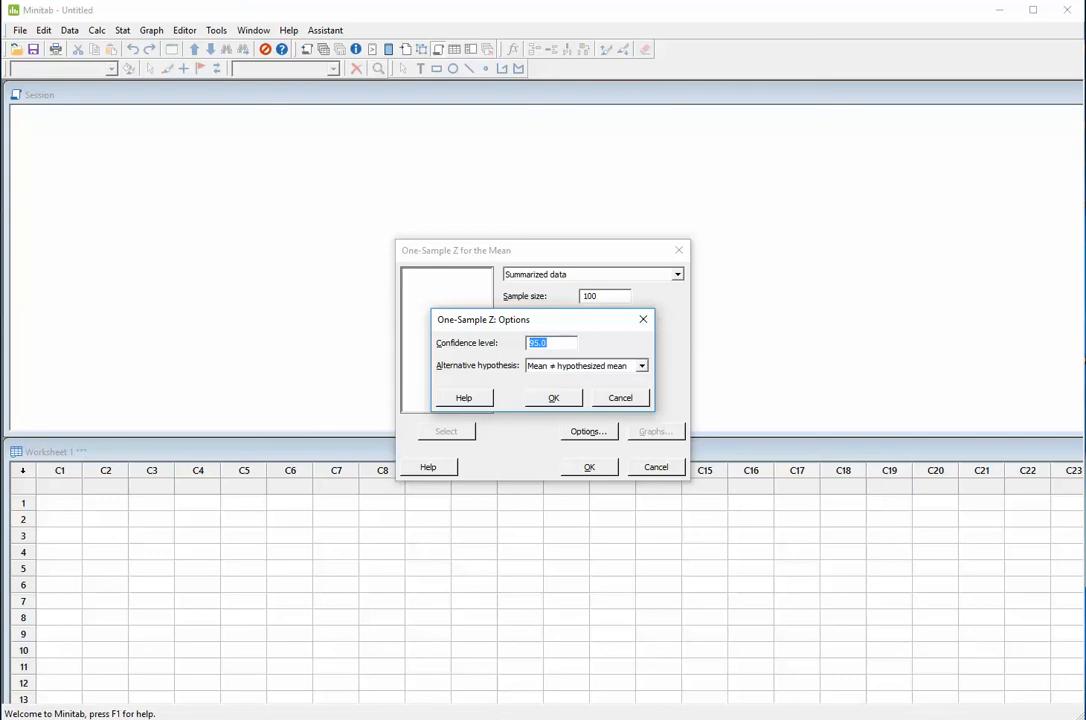
pyautogui.moveTo(1085, 105); pyautogui.dragTo(970, 109)
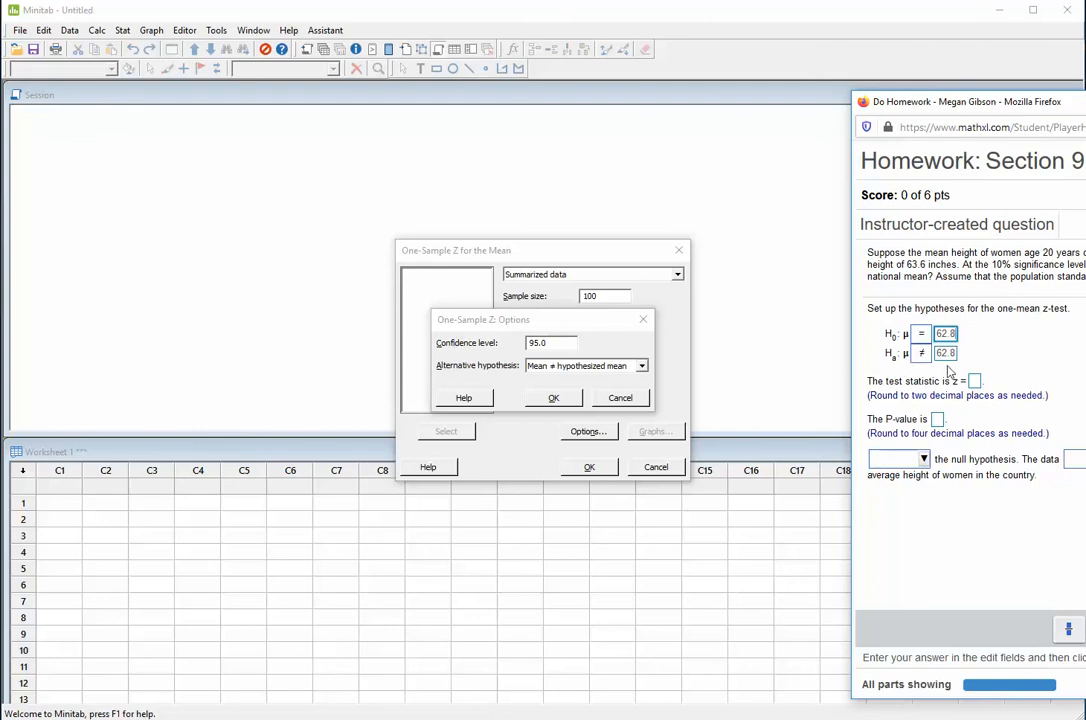
pyautogui.click(553, 397)
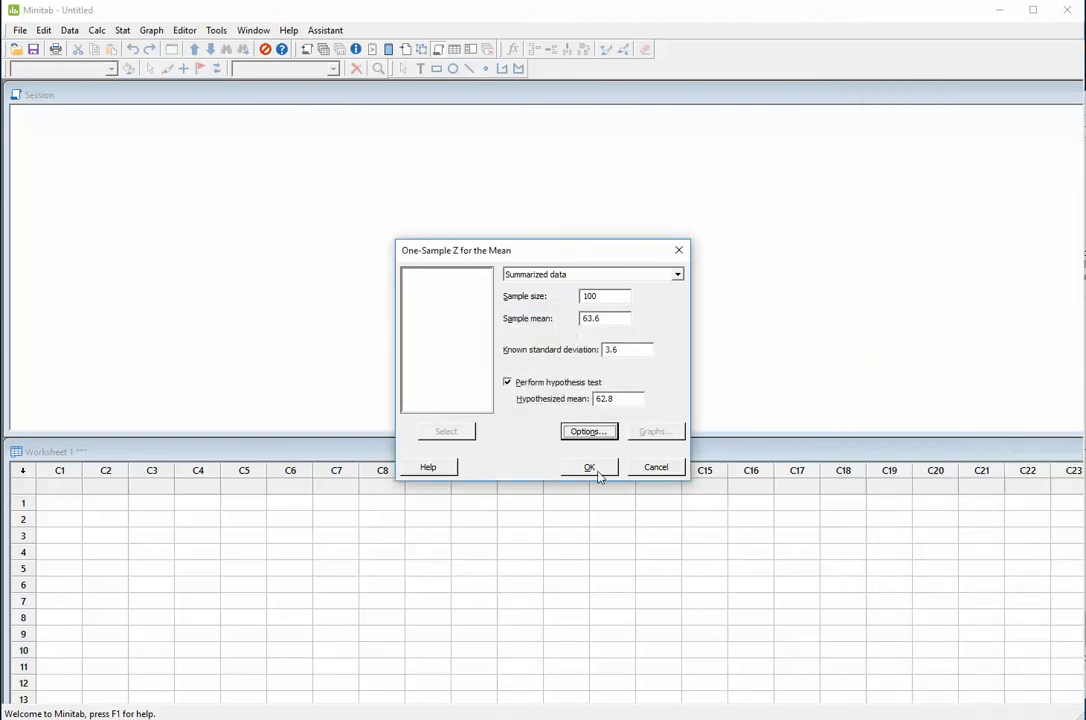
pyautogui.click(589, 467)
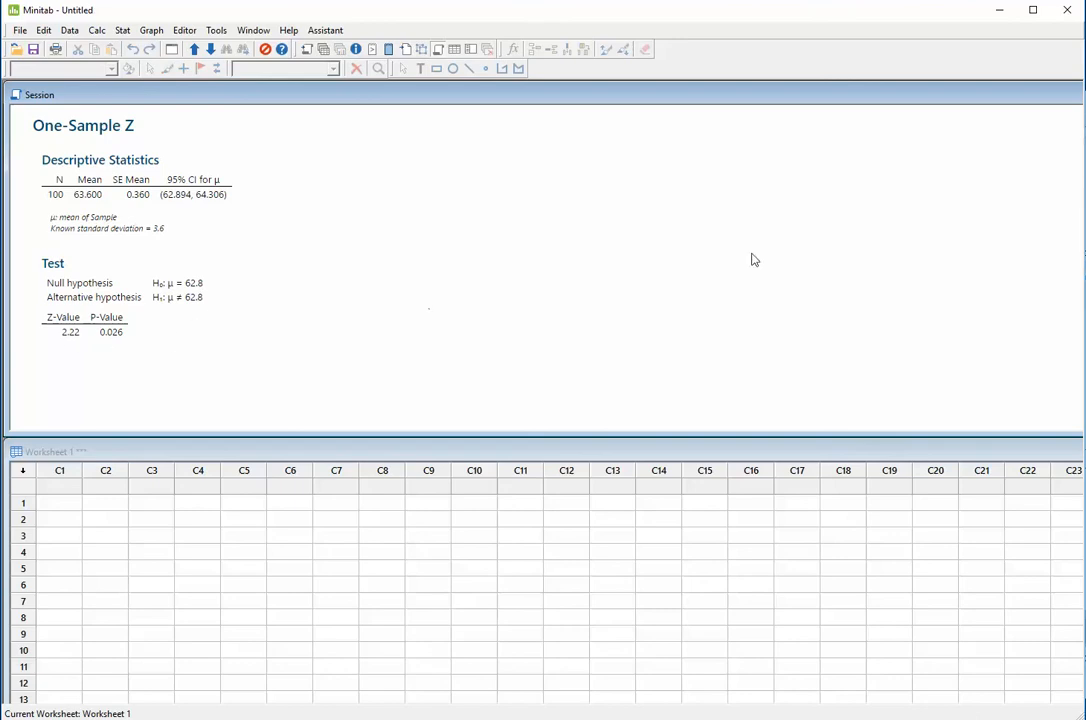
# - Return to the homework question in Firefox and enter 2.22 as the test statistic z
pyautogui.moveTo(1085, 112); pyautogui.dragTo(772, 89)
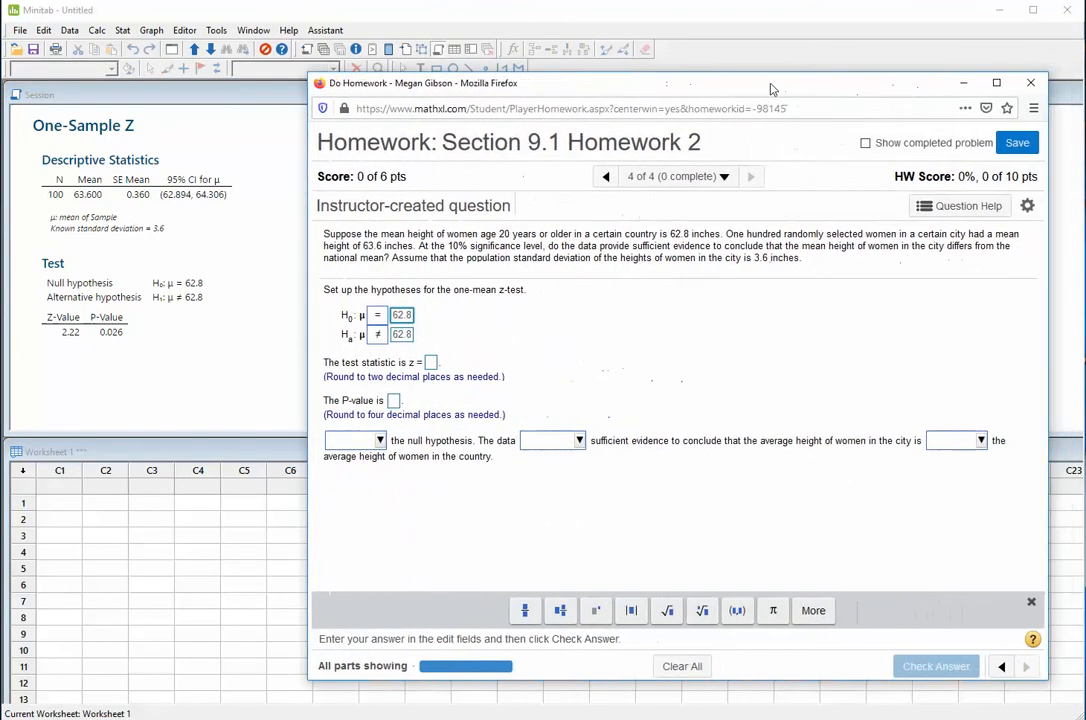
pyautogui.click(432, 365)
pyautogui.write('2')
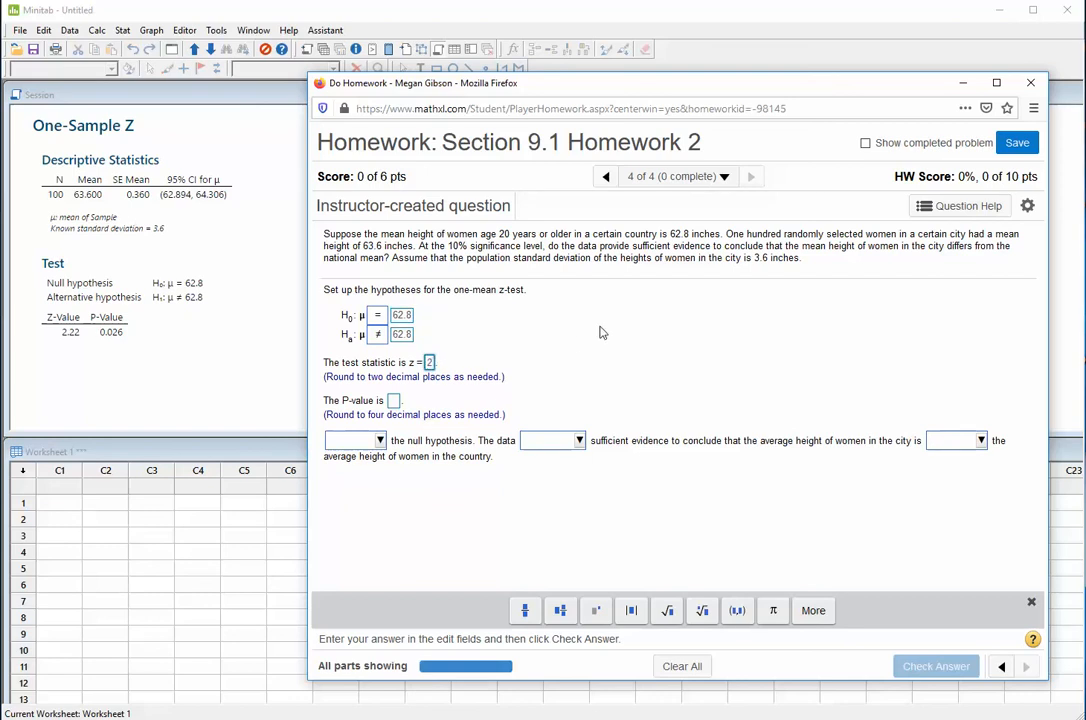
pyautogui.write('.22')
# - Show the P-Value in Minitab's One-Sample Z output with 4 decimal places
pyautogui.moveTo(422, 89); pyautogui.dragTo(1070, 93)
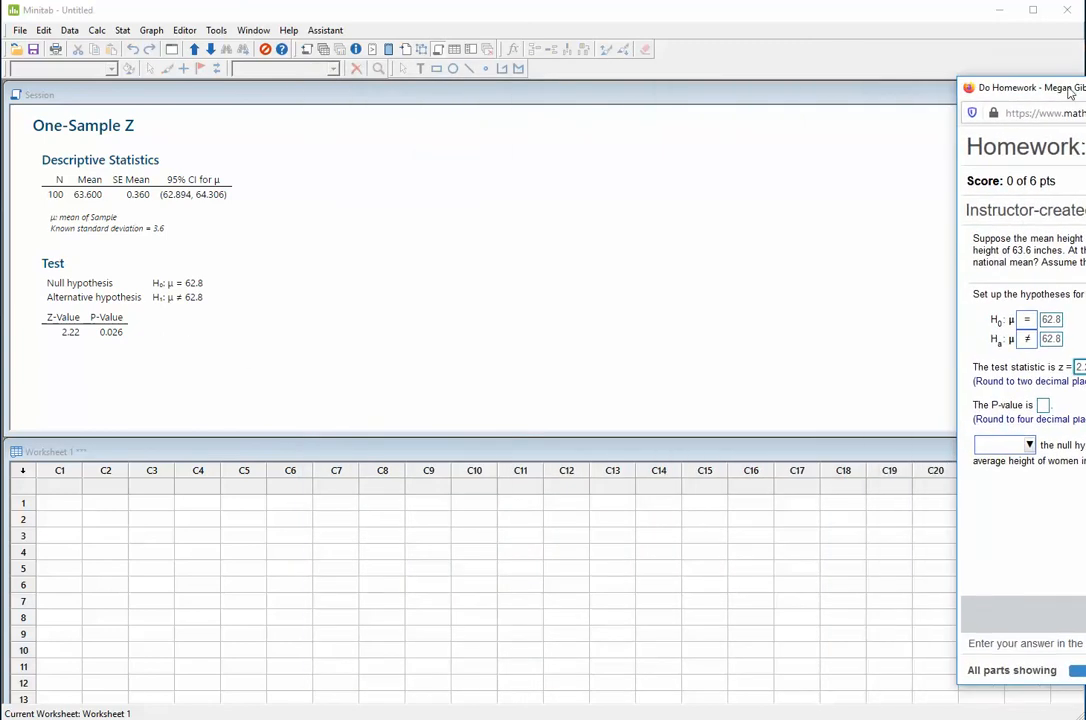
pyautogui.click(110, 332)
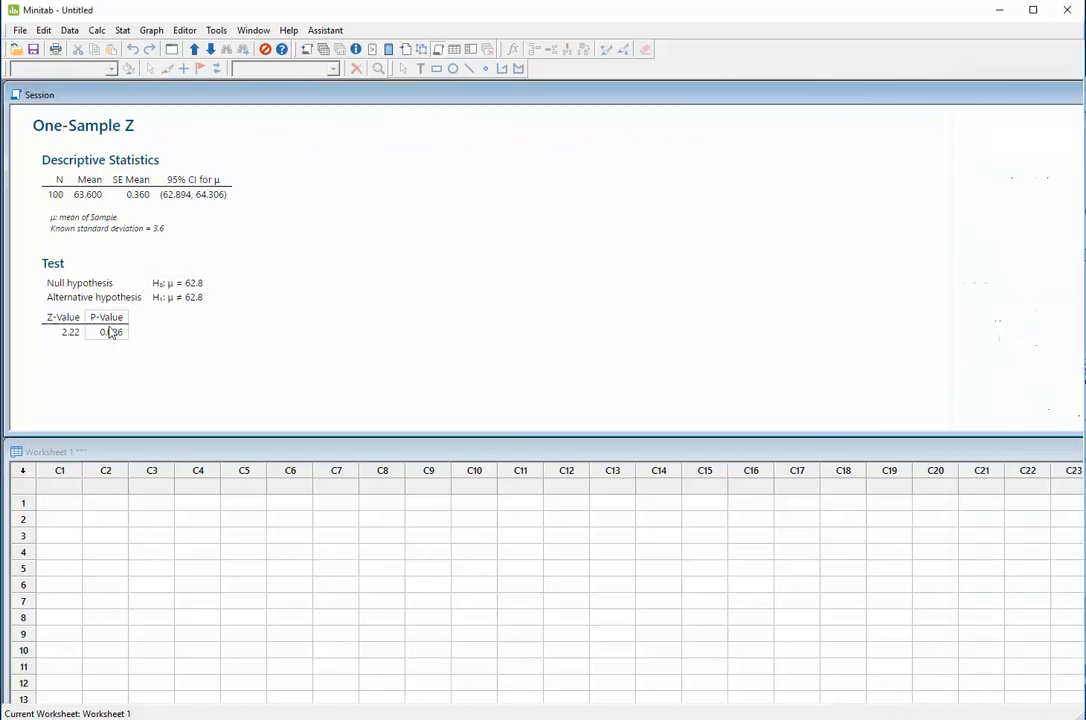
pyautogui.rightClick(110, 332)
pyautogui.moveTo(199, 355)
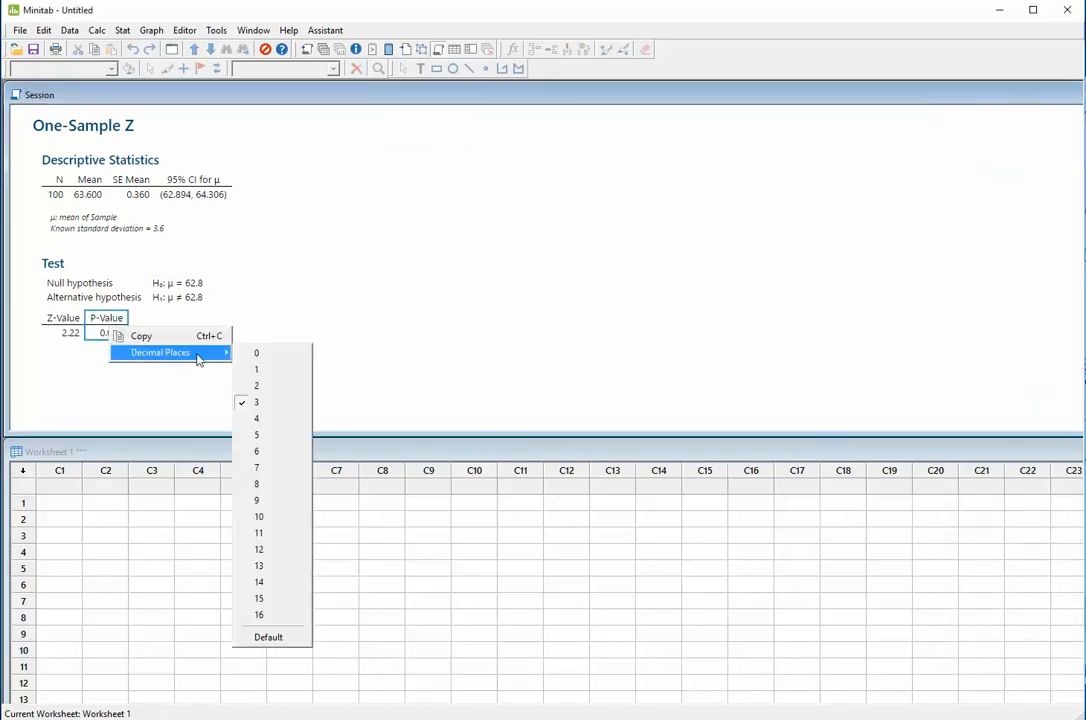
pyautogui.click(250, 418)
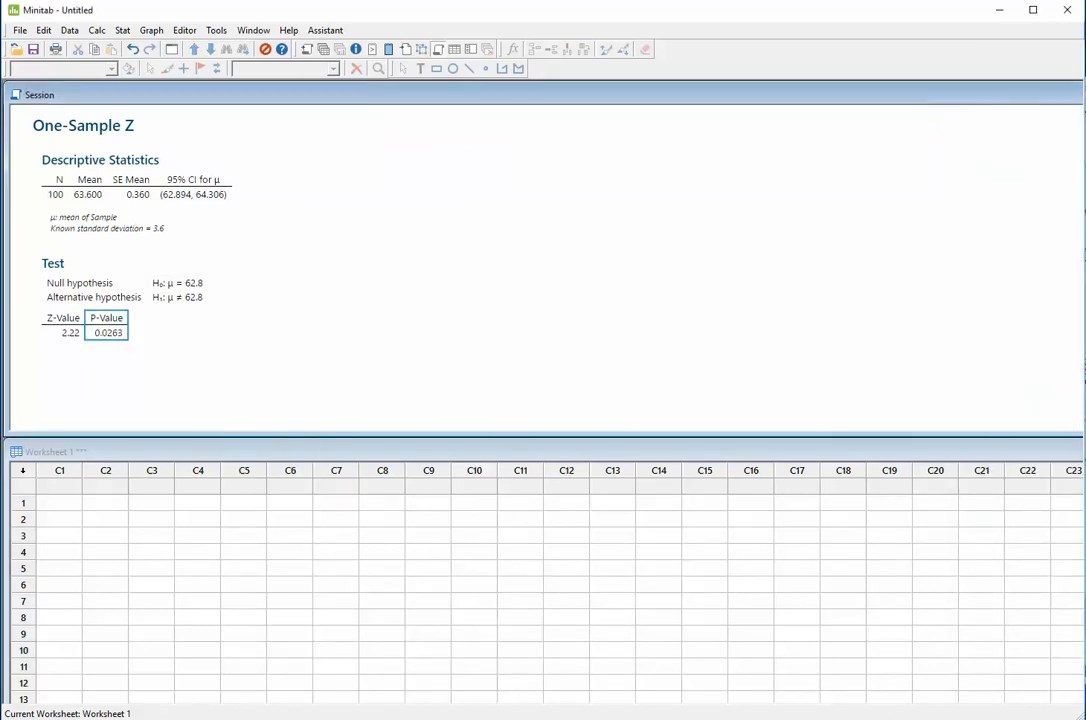
# - Bring back the homework question in Firefox and enter 0.0263 as the P-value
pyautogui.moveTo(1083, 100); pyautogui.dragTo(585, 71)
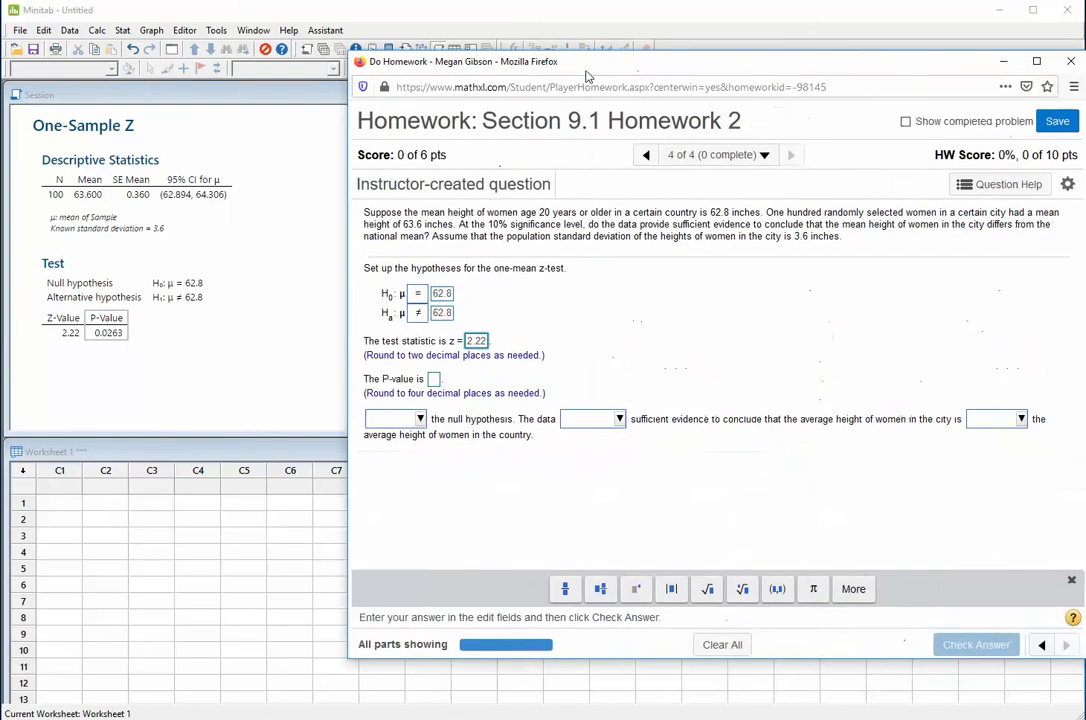
pyautogui.click(433, 381)
pyautogui.write('0.02')
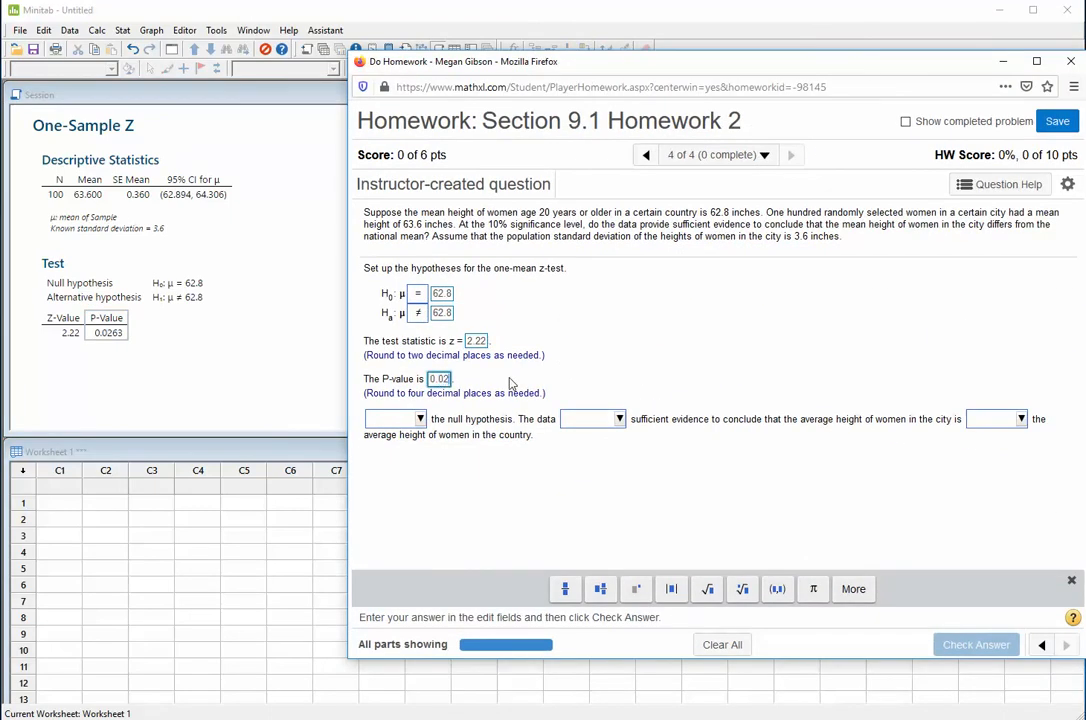
pyautogui.write('63')
# - Complete the conclusion with "Reject", "provide" and "different from", and submit the answer for checking
pyautogui.click(421, 420)
pyautogui.click(424, 481)
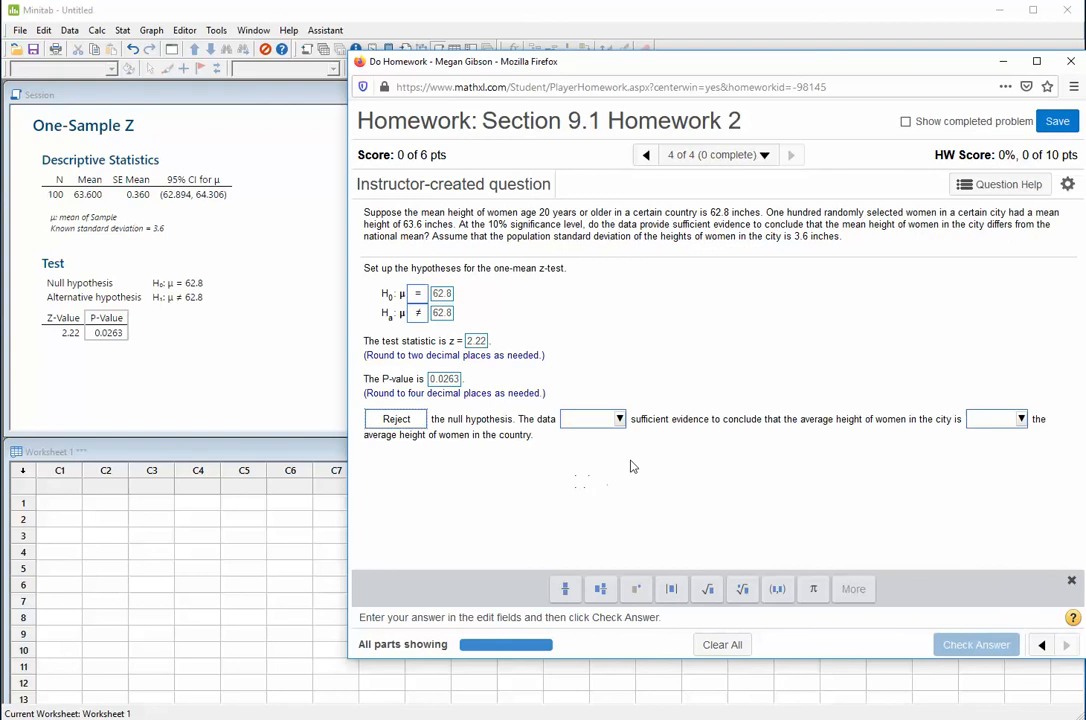
pyautogui.click(619, 422)
pyautogui.click(610, 458)
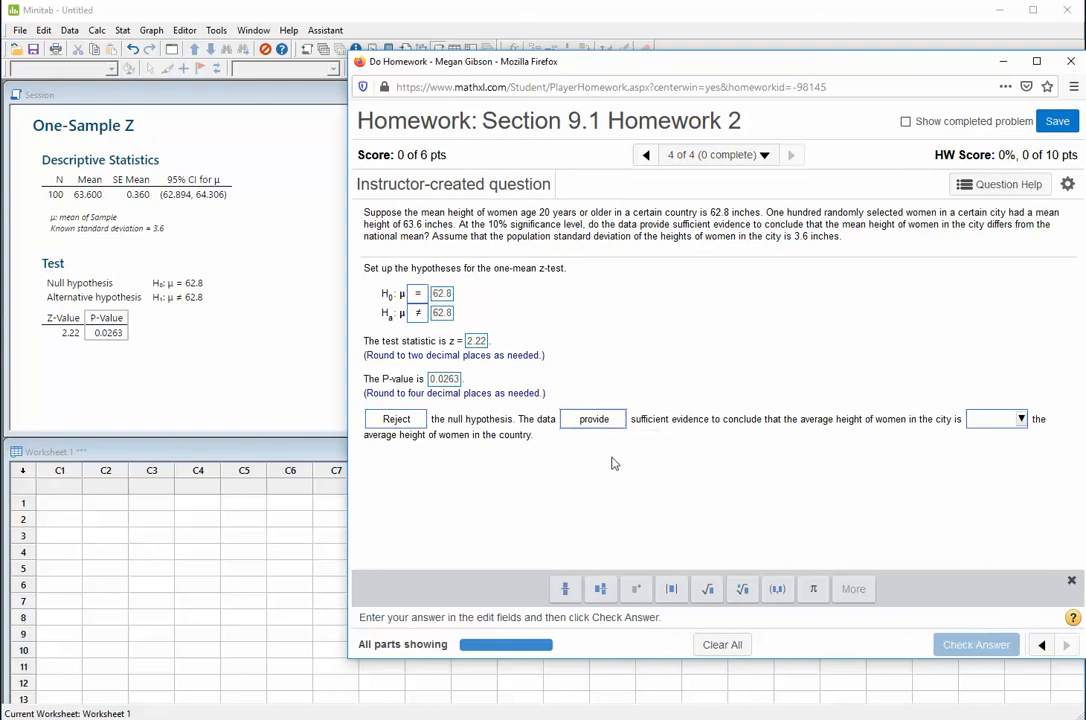
pyautogui.click(1018, 421)
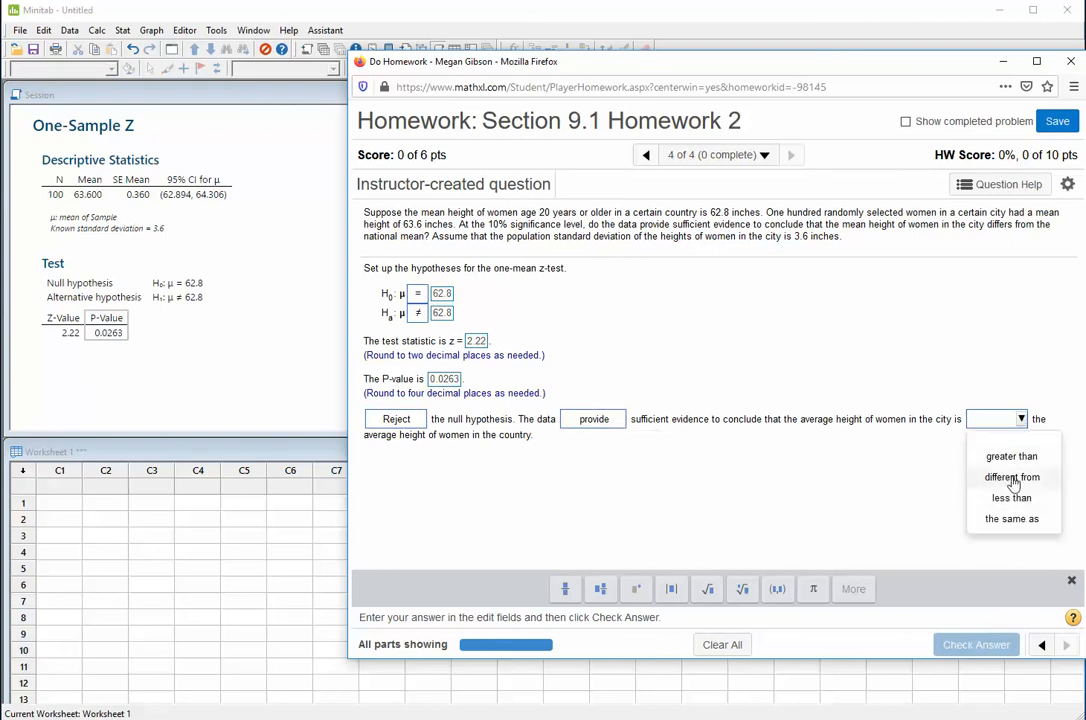
pyautogui.click(1014, 480)
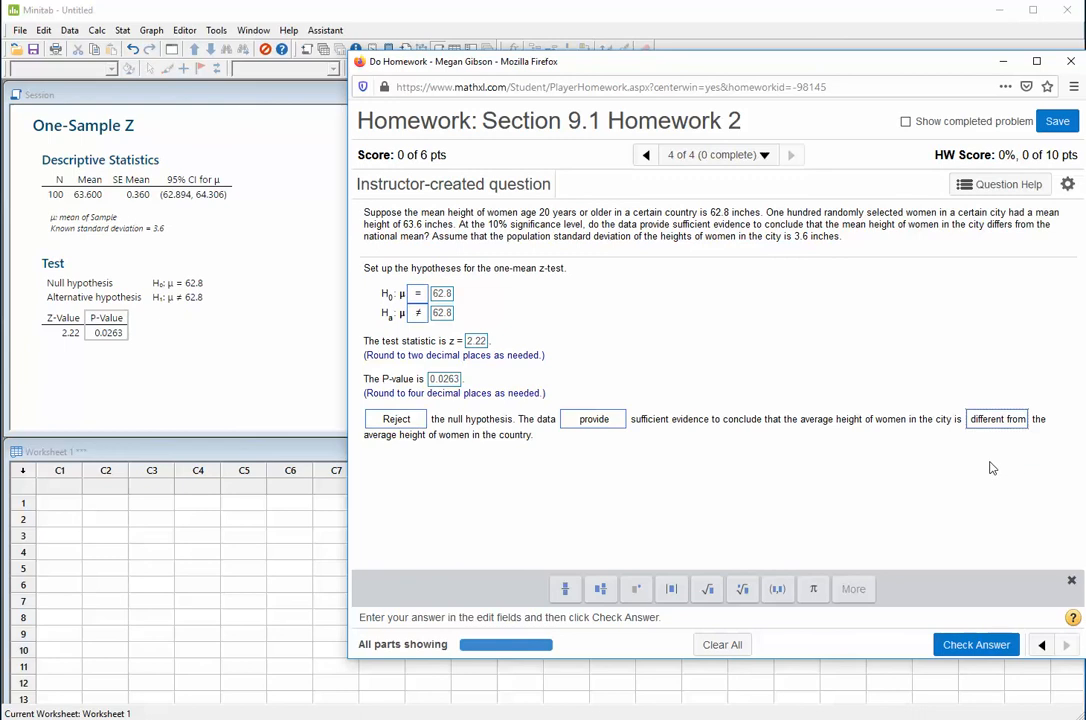
pyautogui.click(972, 648)
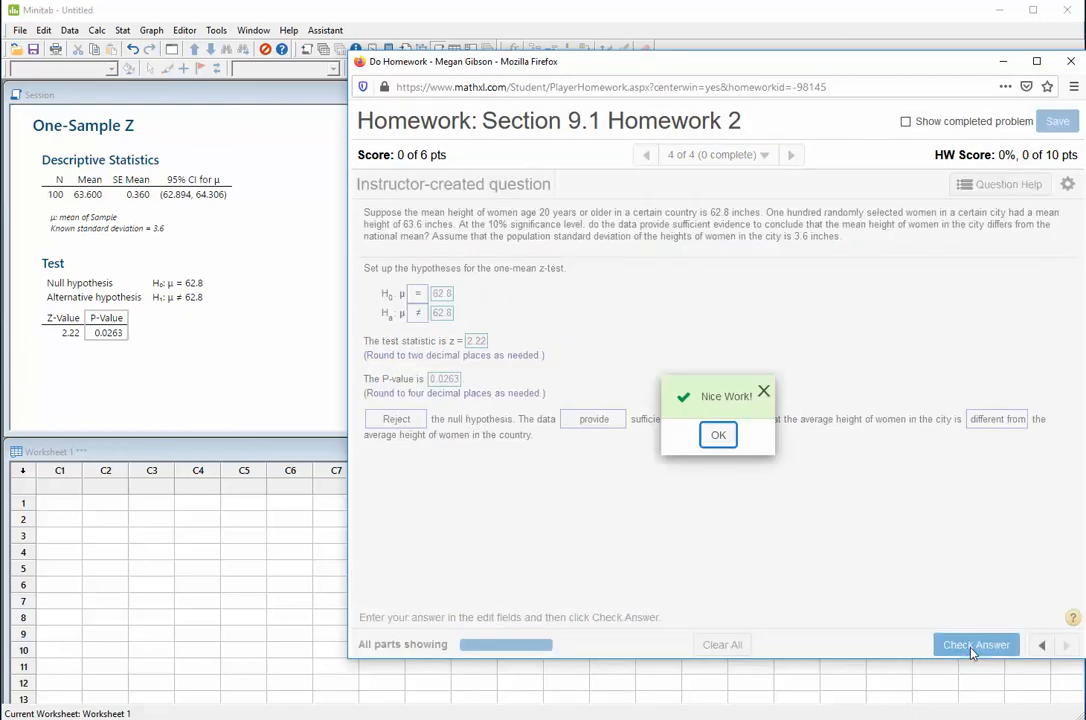